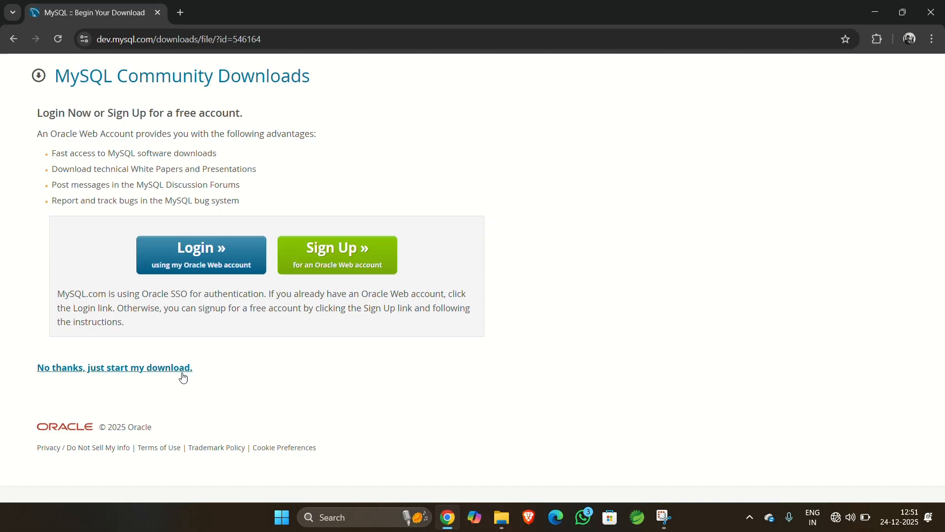
- Start the MySQL download without logging in and open the downloaded installer from the browser's downloads
left_click(180, 372)
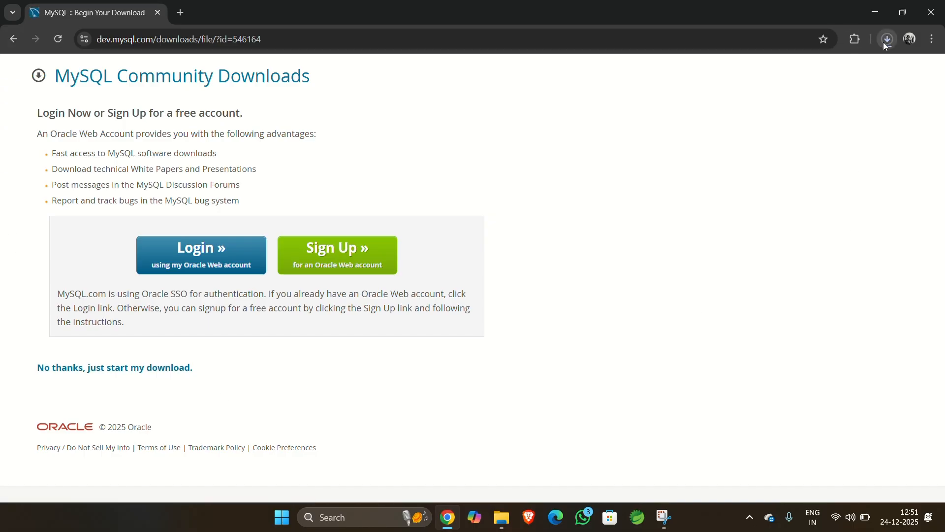
left_click(886, 43)
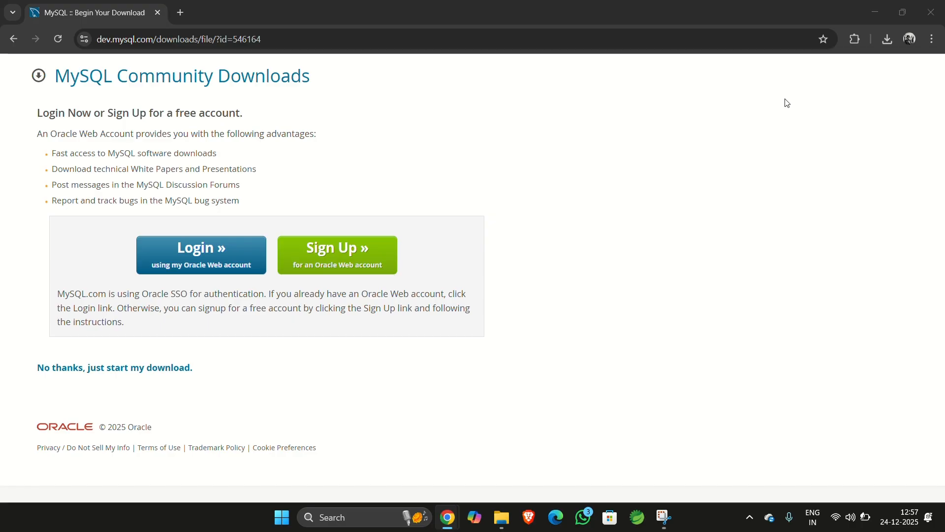
left_click(888, 39)
left_click(837, 93)
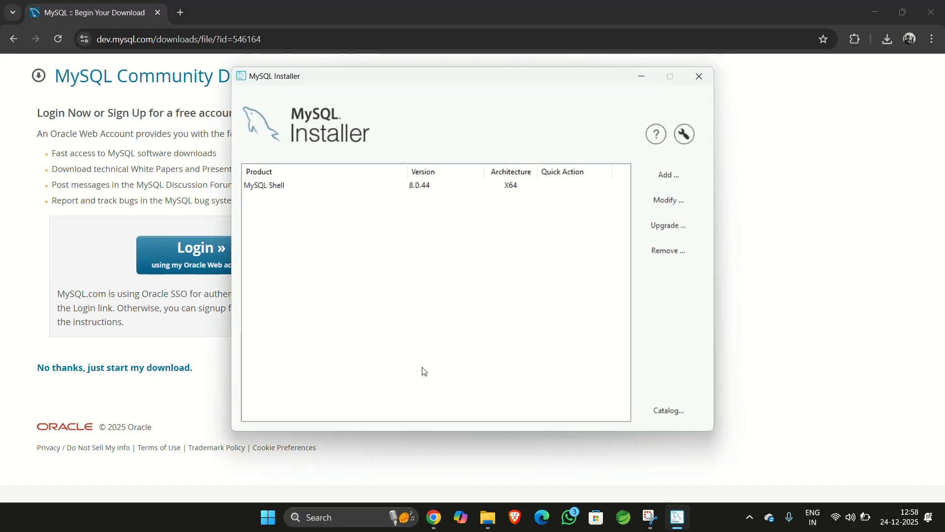
- Add products and queue MySQL Server 8.0.44 - X64 for installation
left_click(522, 187)
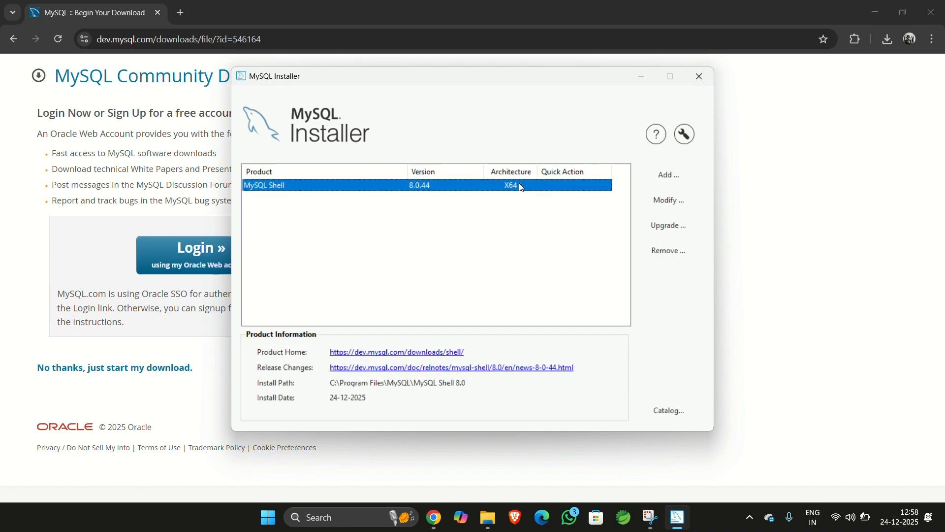
left_click(478, 208)
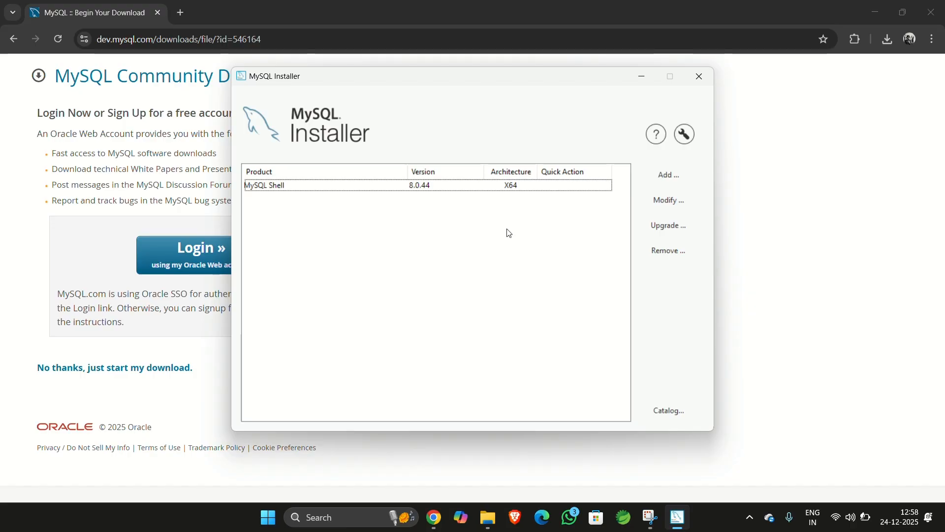
left_click(673, 177)
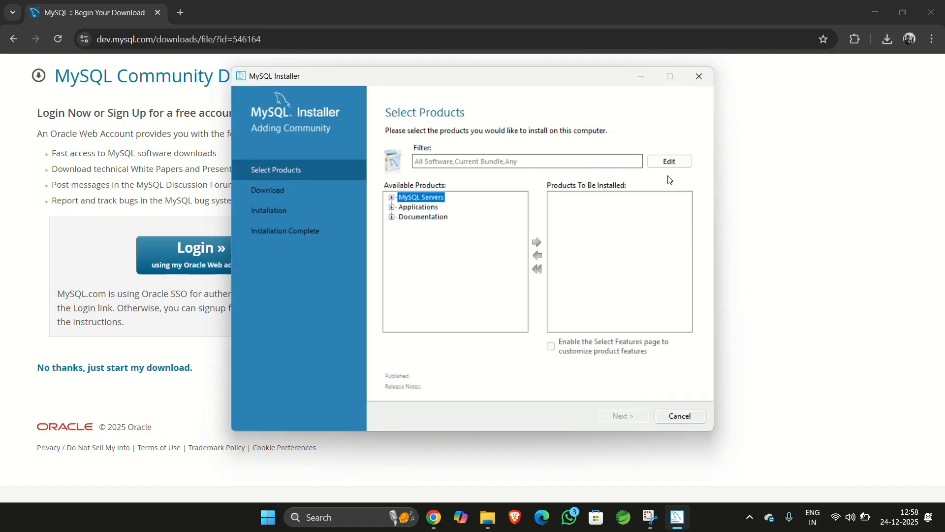
left_click(392, 197)
left_click(404, 207)
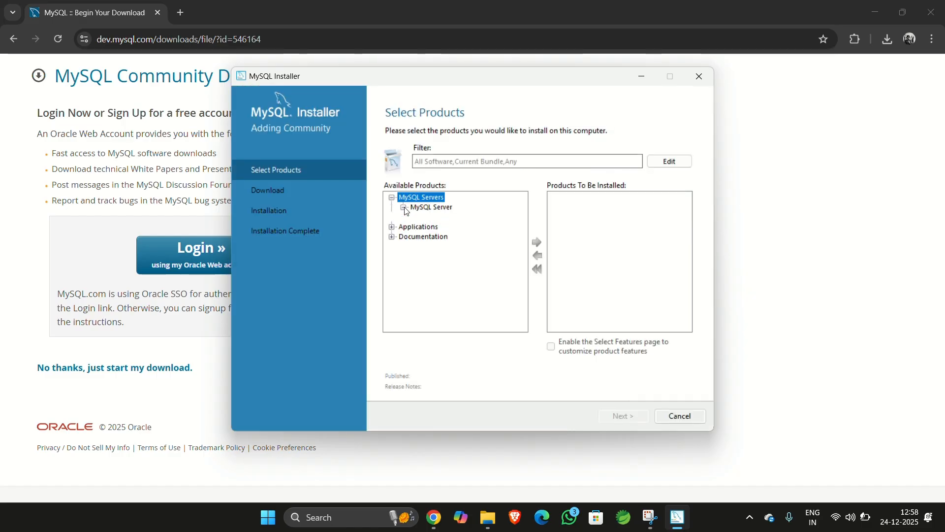
left_click(416, 217)
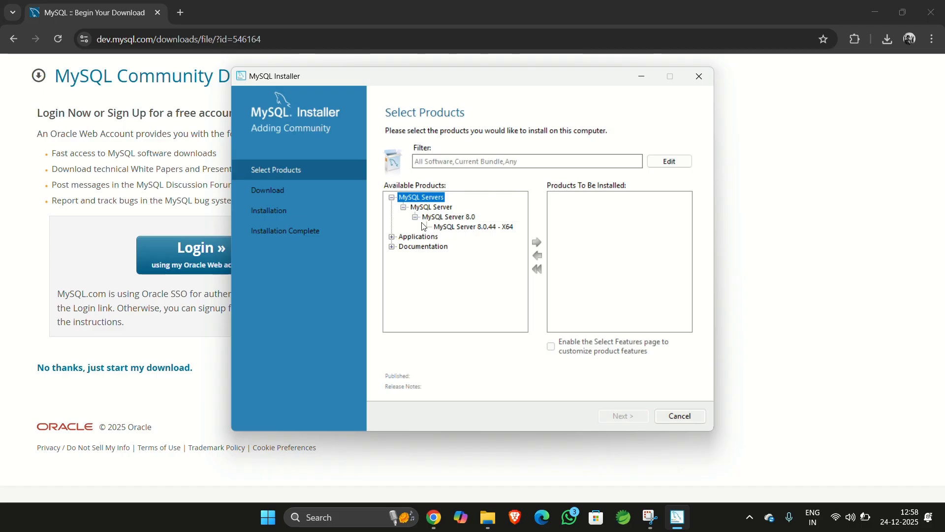
left_click(450, 228)
left_click(537, 243)
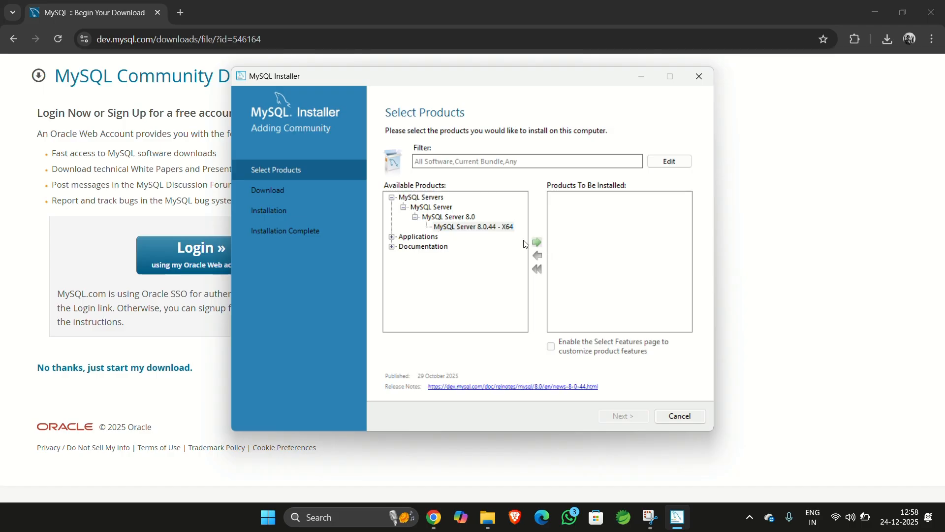
- Queue MySQL Workbench 8.0.44 - X64 for installation as well
left_click(392, 237)
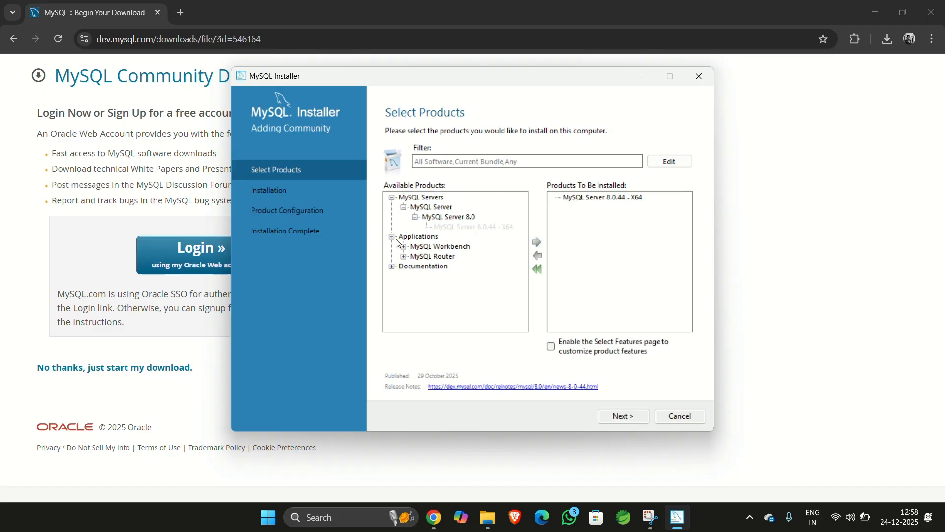
left_click(404, 246)
left_click(416, 256)
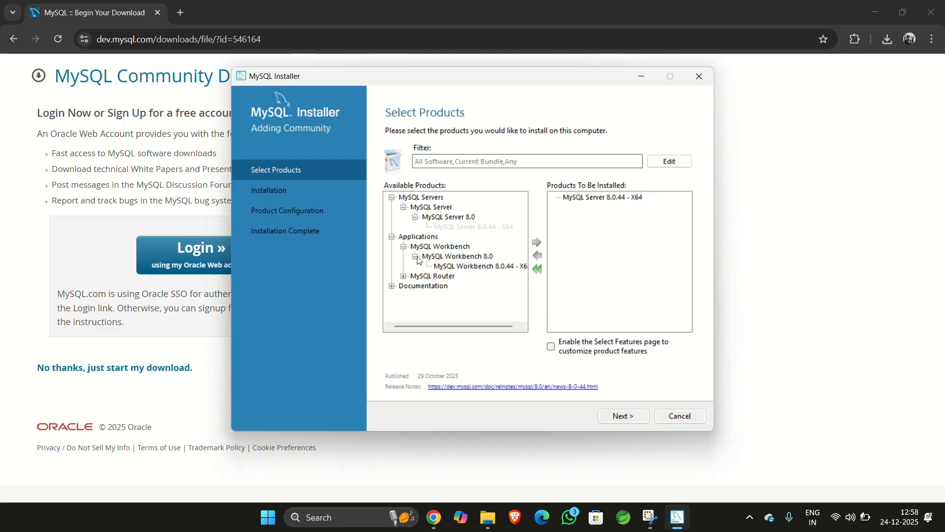
left_click(512, 268)
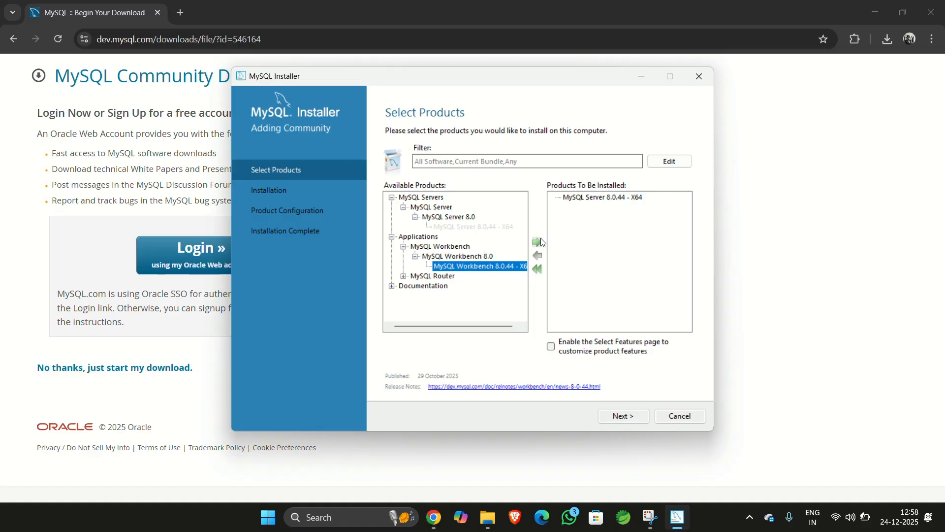
left_click(538, 243)
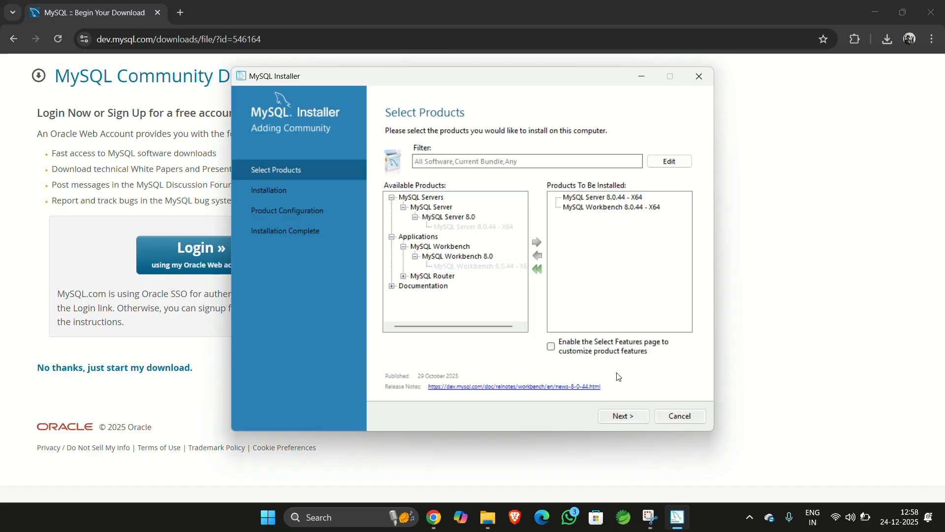
- Accept the default install and data directories and execute the installation of both products
left_click(622, 416)
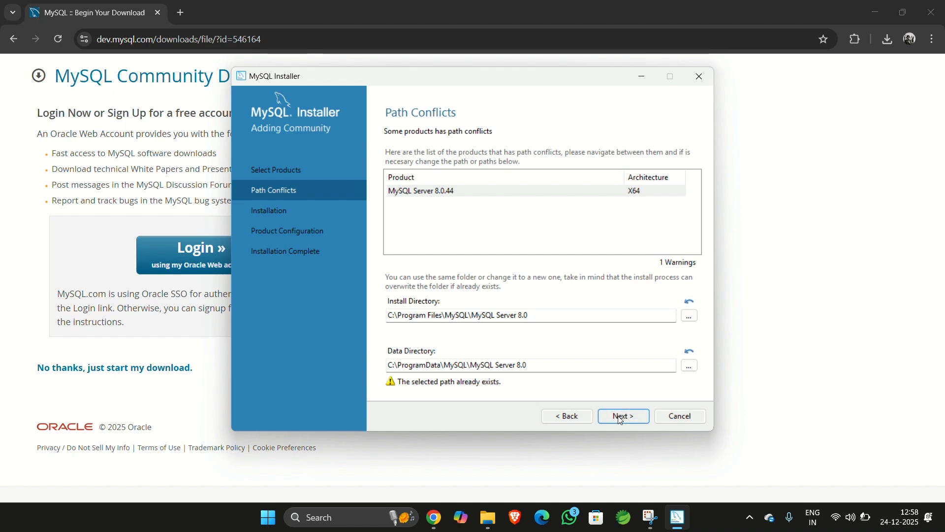
left_click(568, 362)
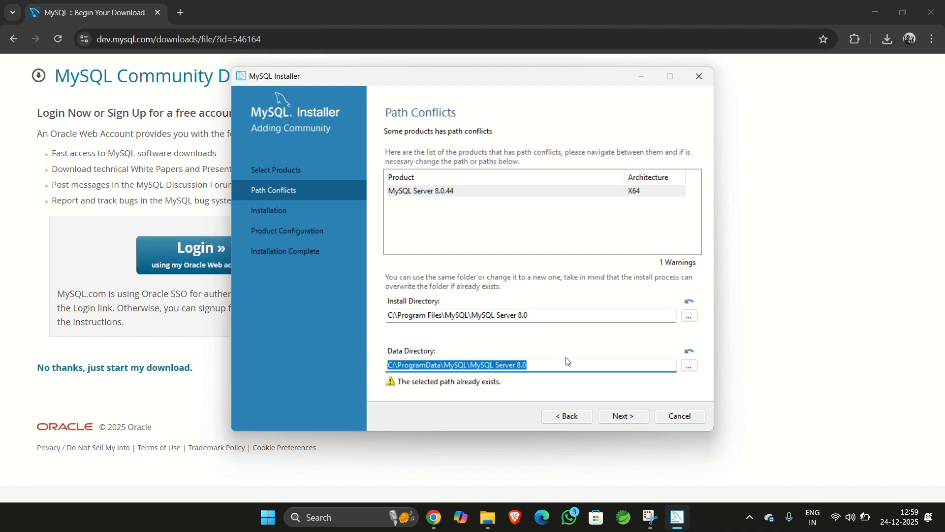
left_click(614, 416)
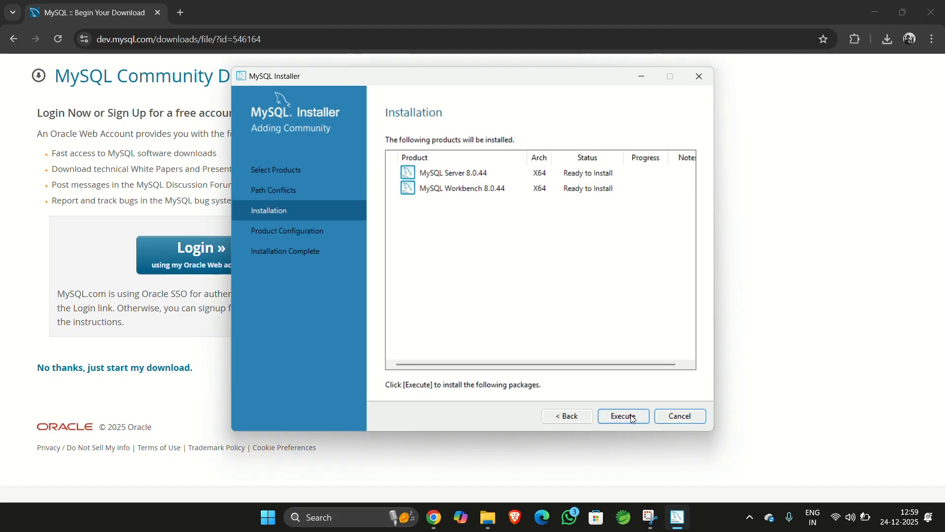
left_click(628, 417)
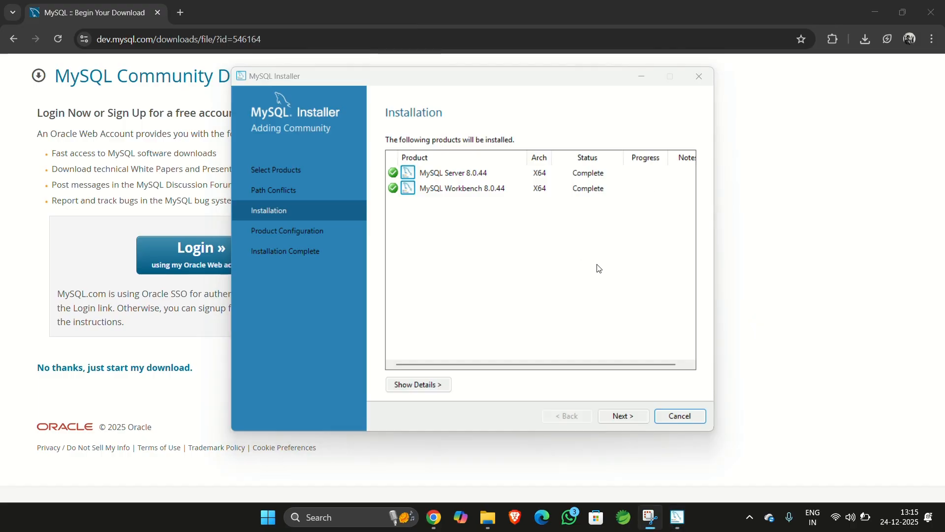
- Continue into server configuration with default networking and select the Legacy Authentication Method
left_click(624, 417)
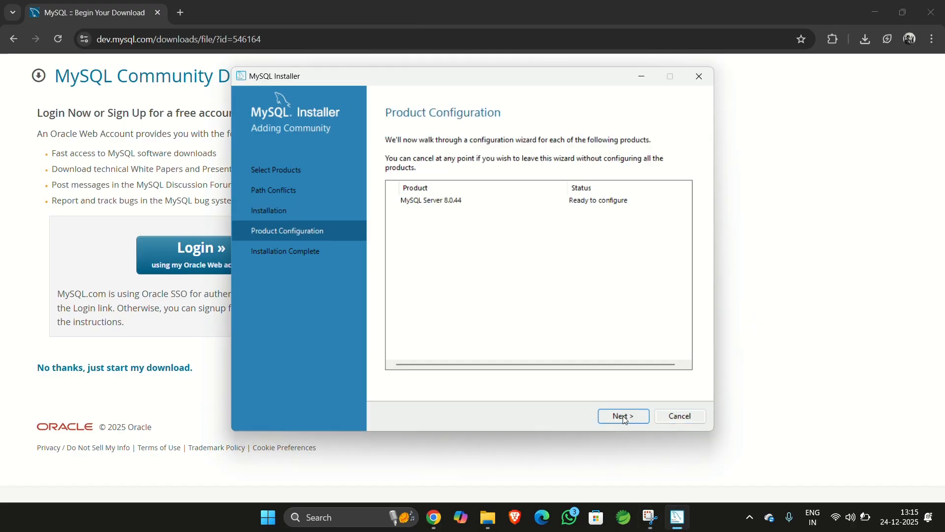
left_click(623, 415)
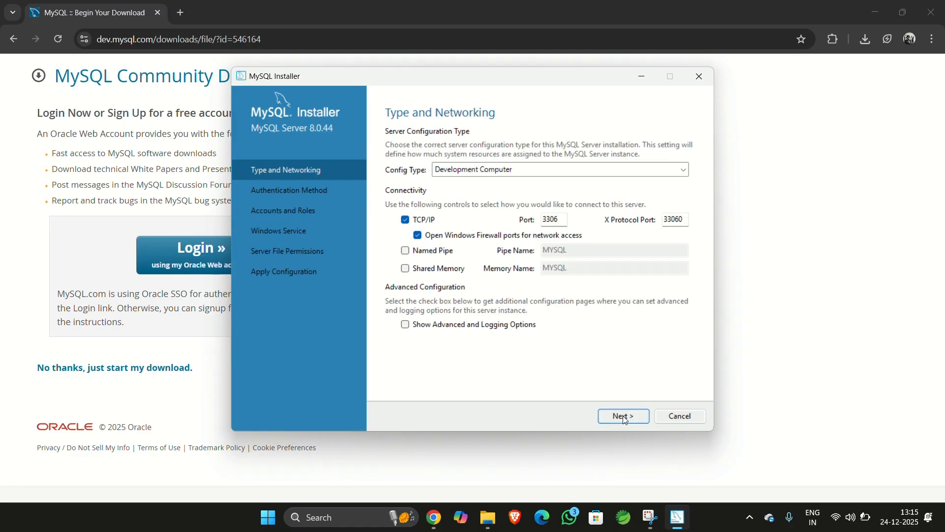
left_click(622, 416)
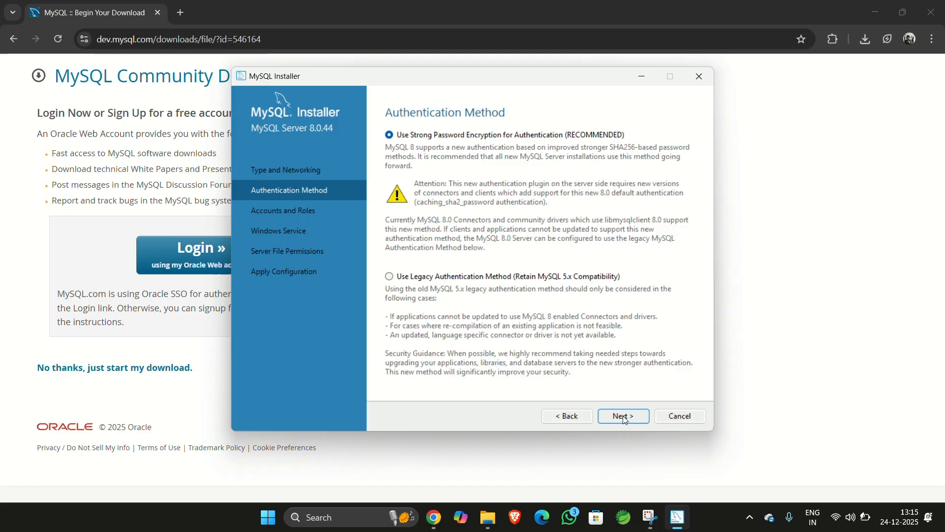
left_click(388, 275)
left_click(616, 416)
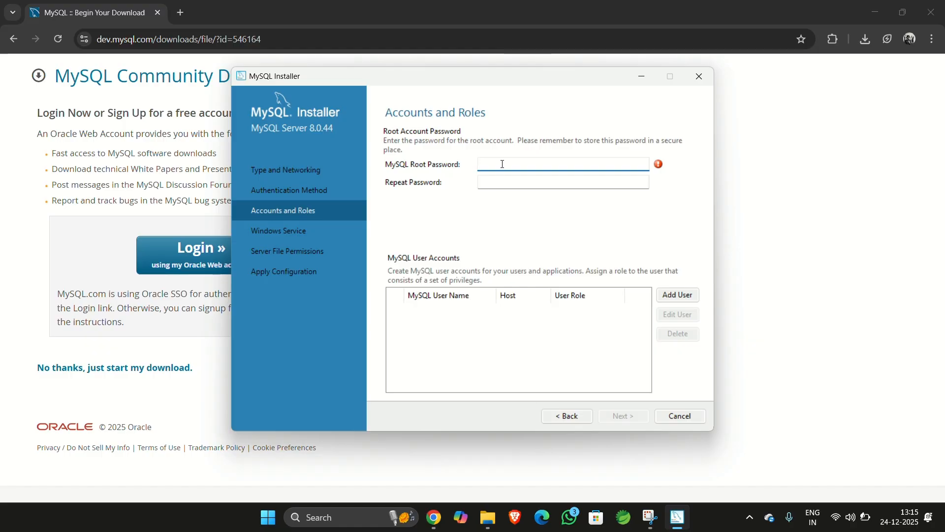
- Enter and repeat the MySQL root account password, then continue
type("root1234")
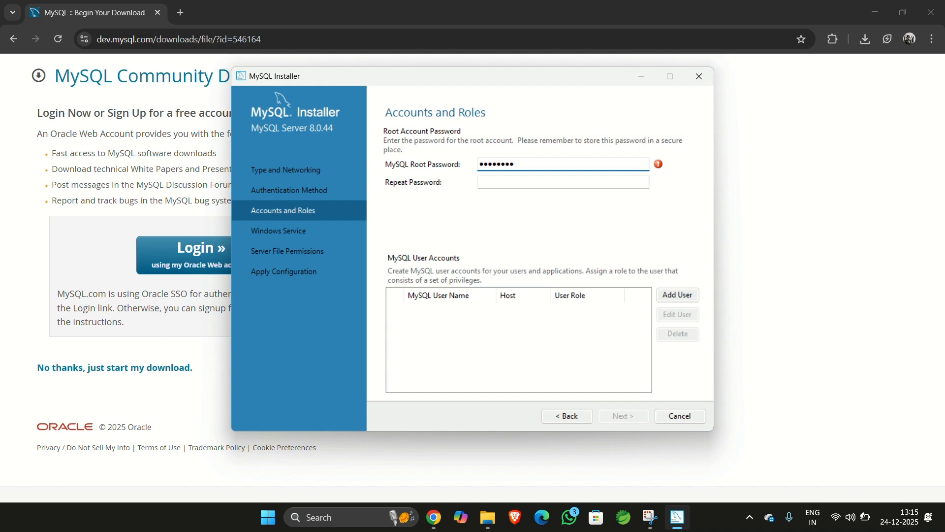
type("5678")
left_click(497, 180)
type("r")
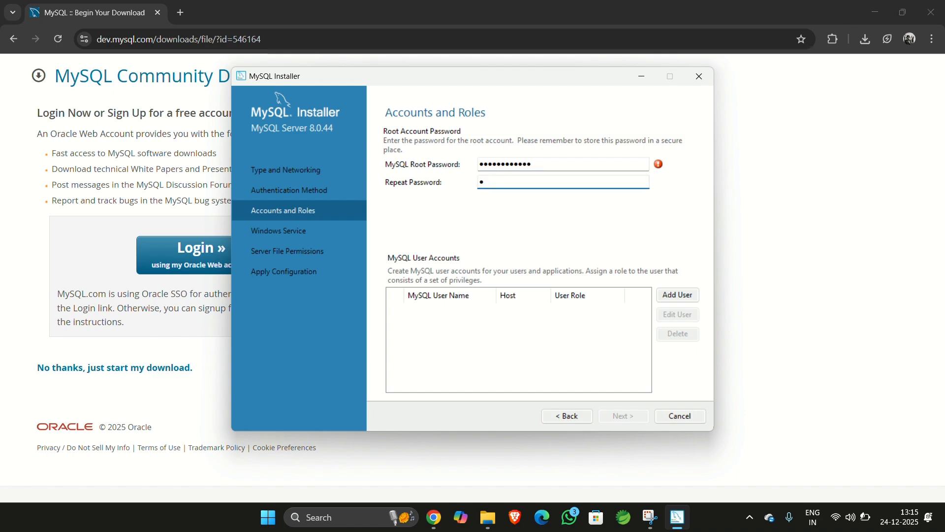
type("oot1234")
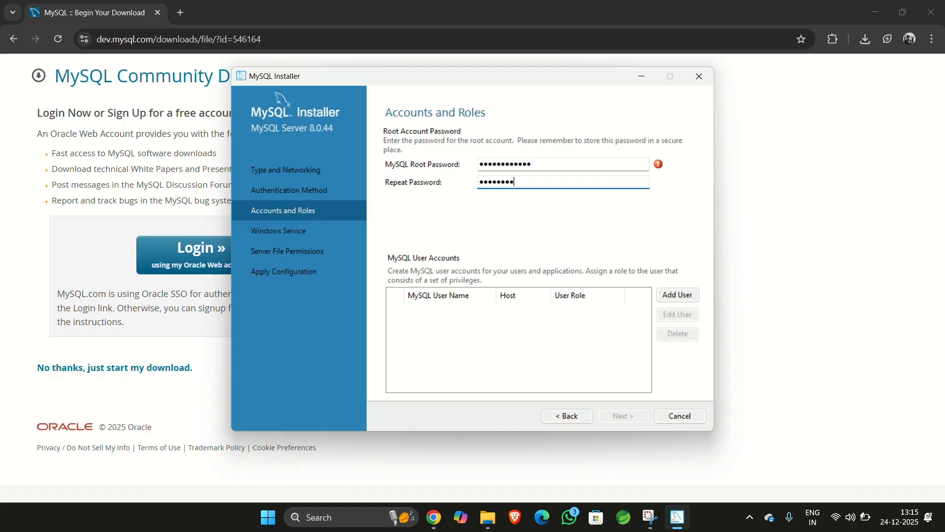
type("5678")
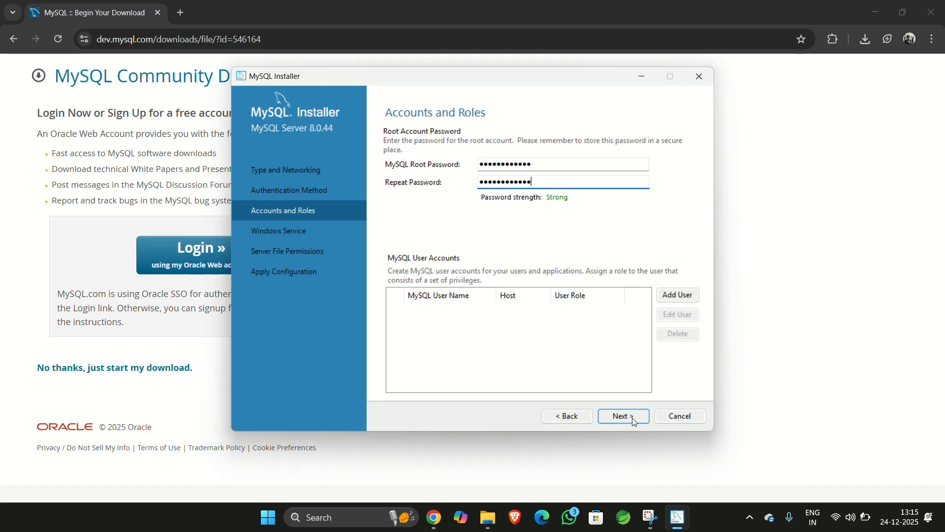
left_click(634, 416)
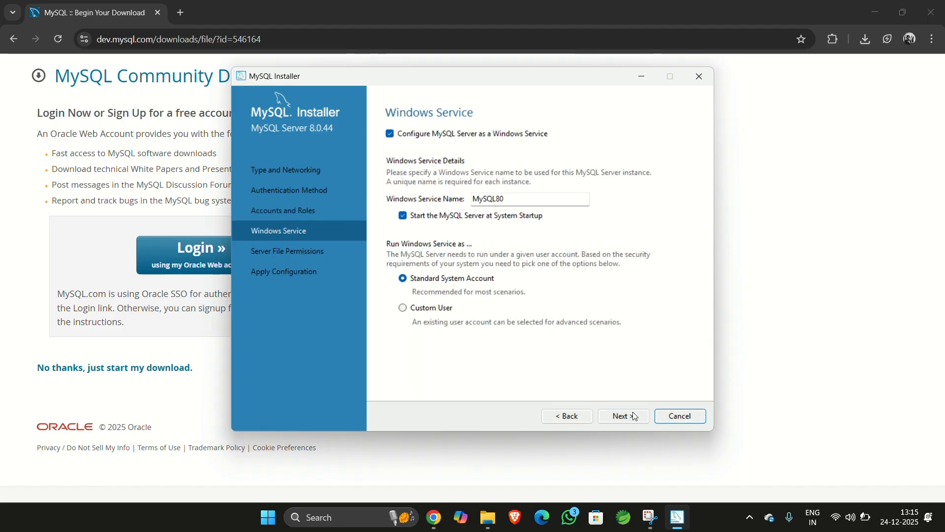
- Keep the default Windows service and file permission settings, apply the configuration, and finish the installer wizard
left_click(634, 416)
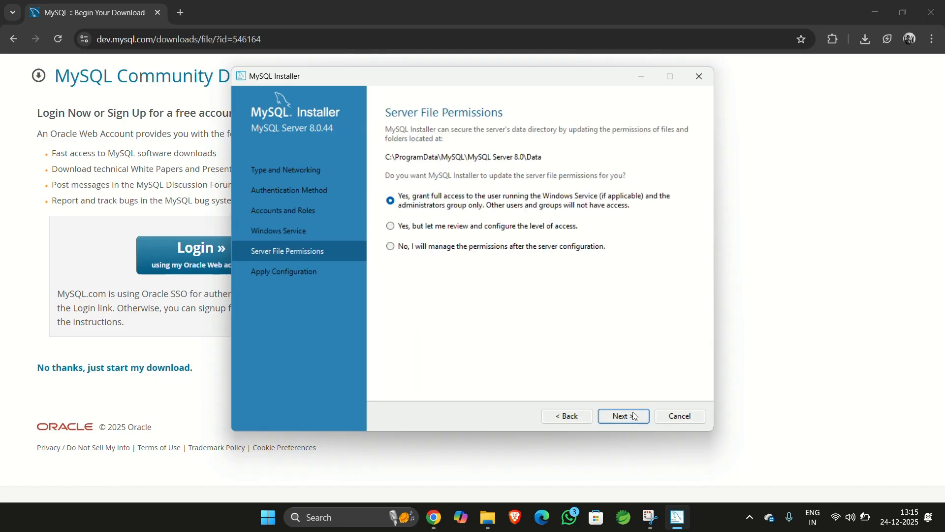
left_click(634, 416)
left_click(634, 416)
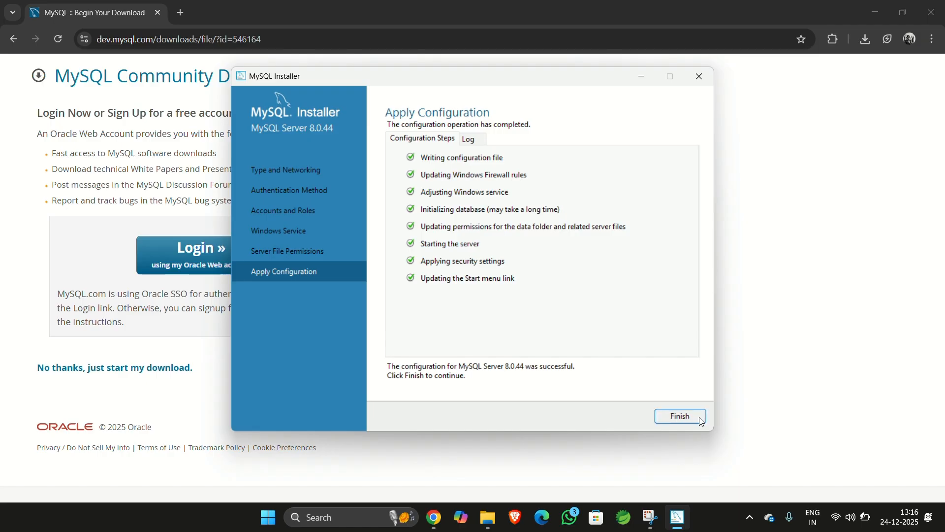
left_click(701, 421)
left_click(631, 421)
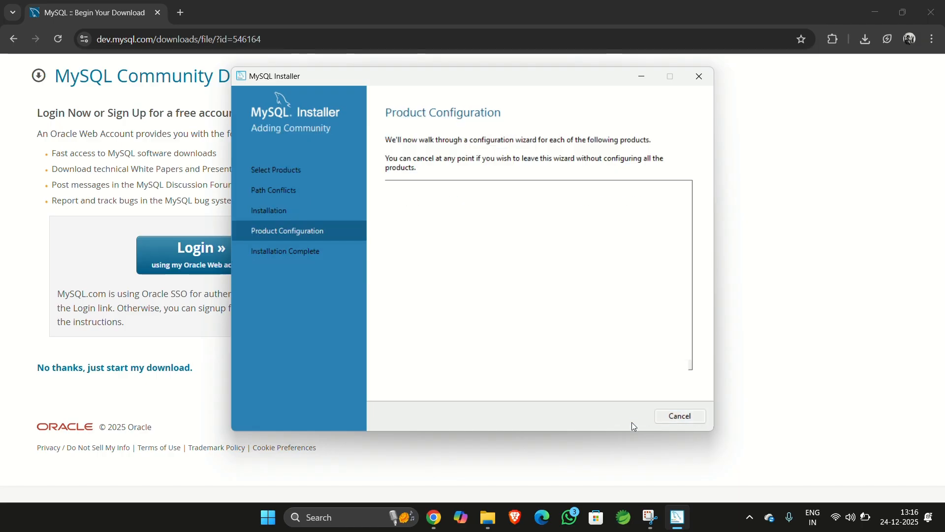
left_click(670, 421)
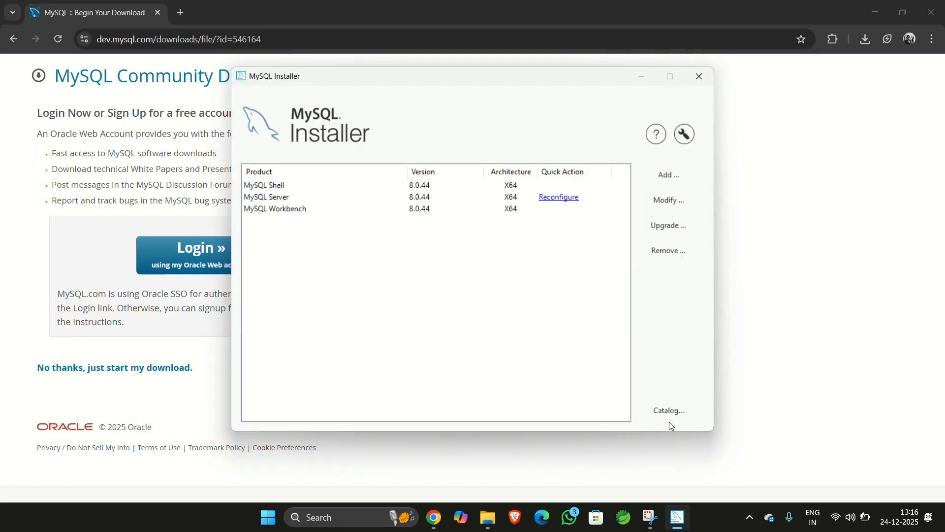
- Reconfigure MySQL Server, keeping the default networking settings and the Legacy Authentication Method
left_click(573, 199)
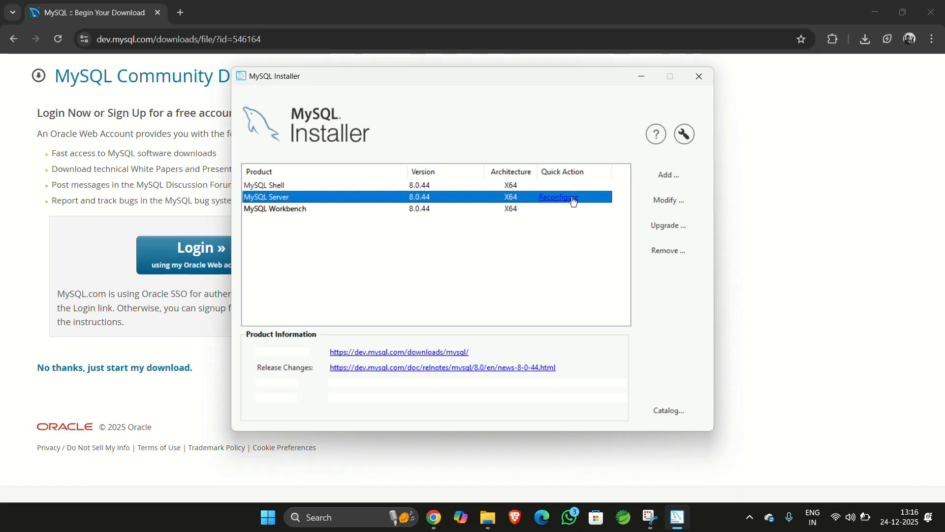
left_click(573, 199)
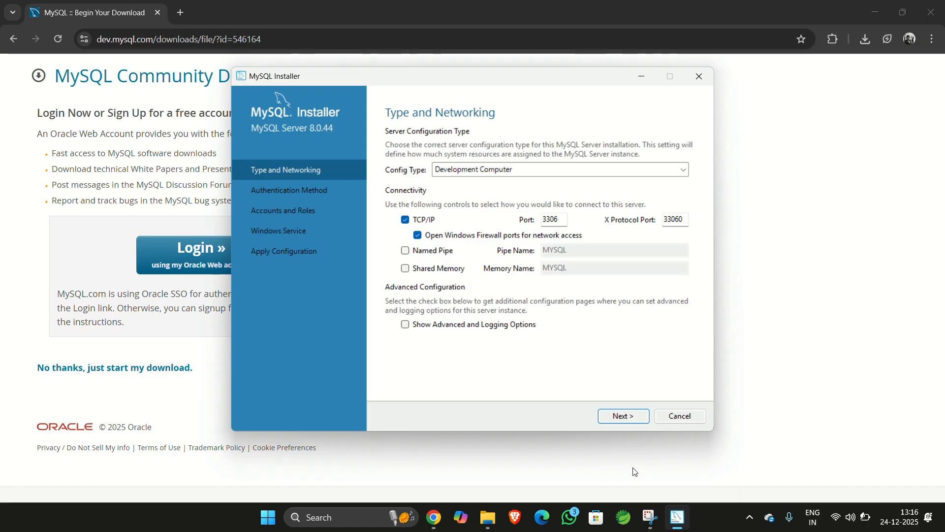
left_click(626, 414)
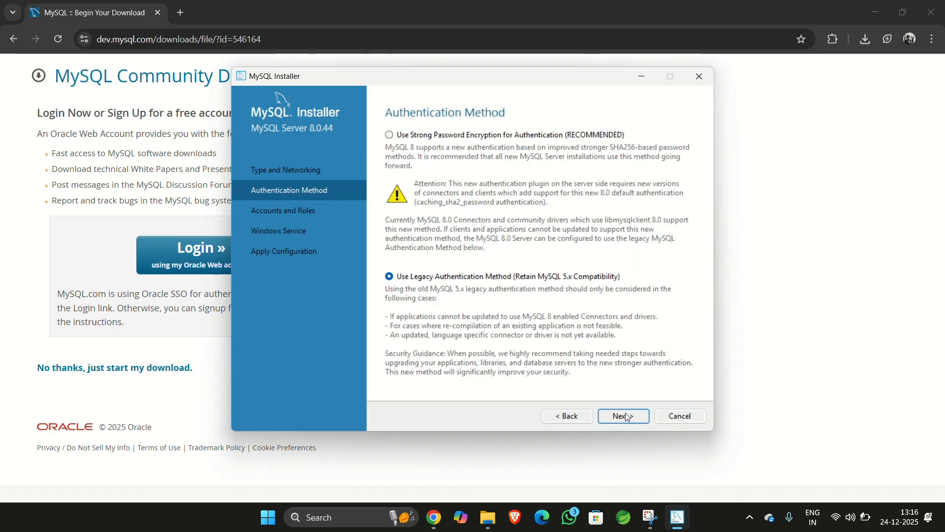
left_click(625, 415)
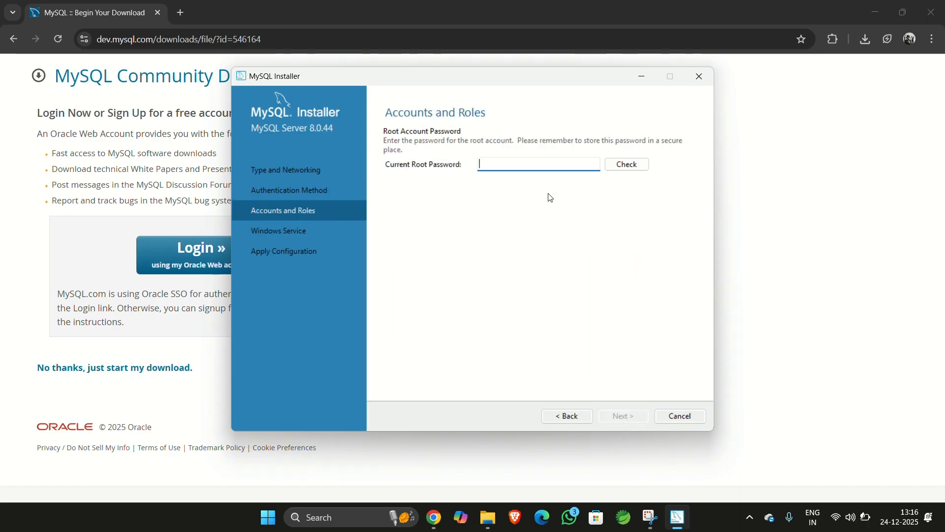
- Enter the current root account password, verify it, and continue
type("r")
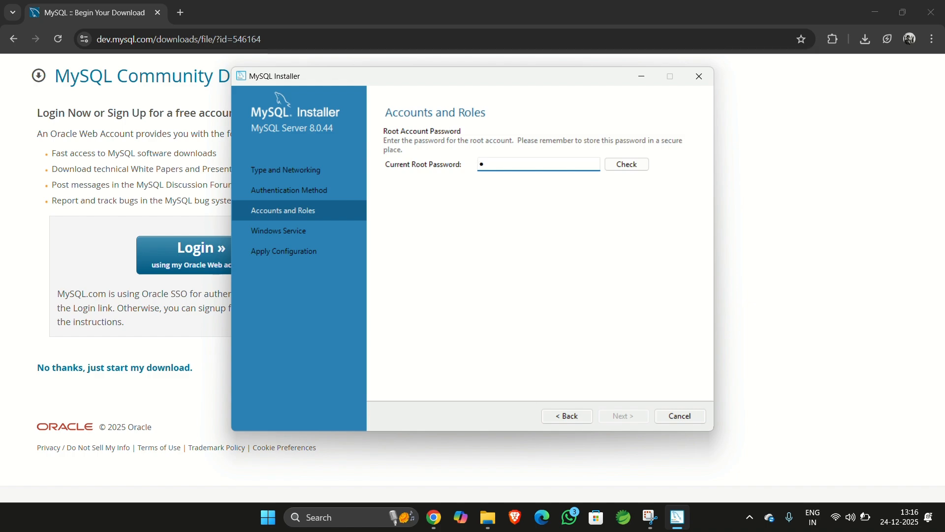
type("•••••••")
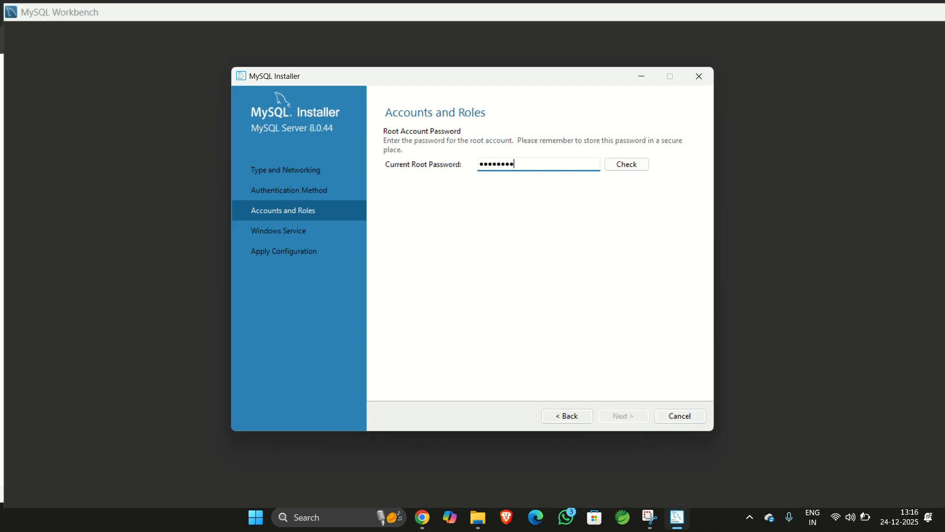
type("••")
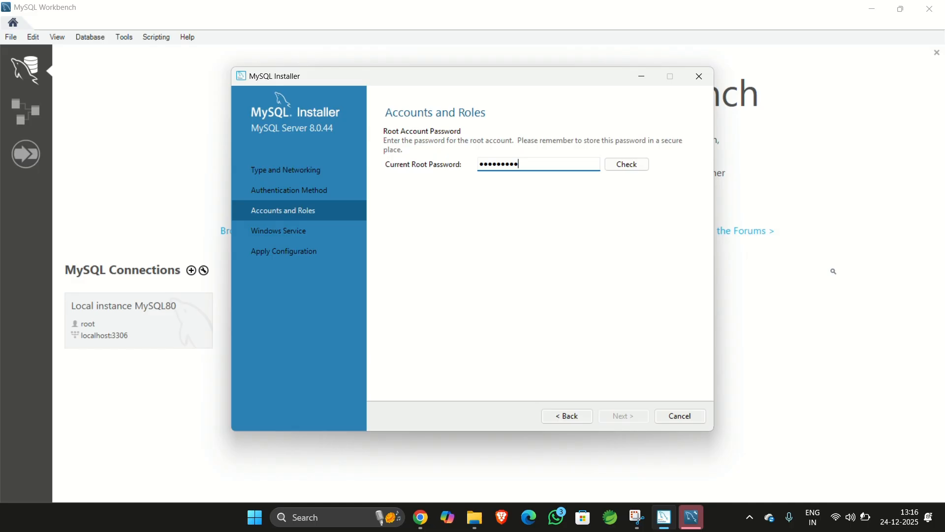
type("••")
left_click(635, 165)
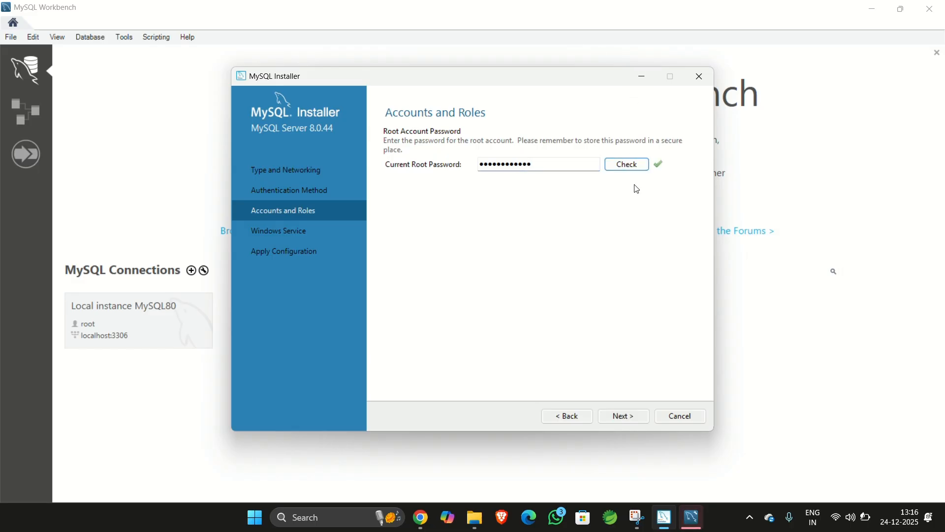
left_click(627, 416)
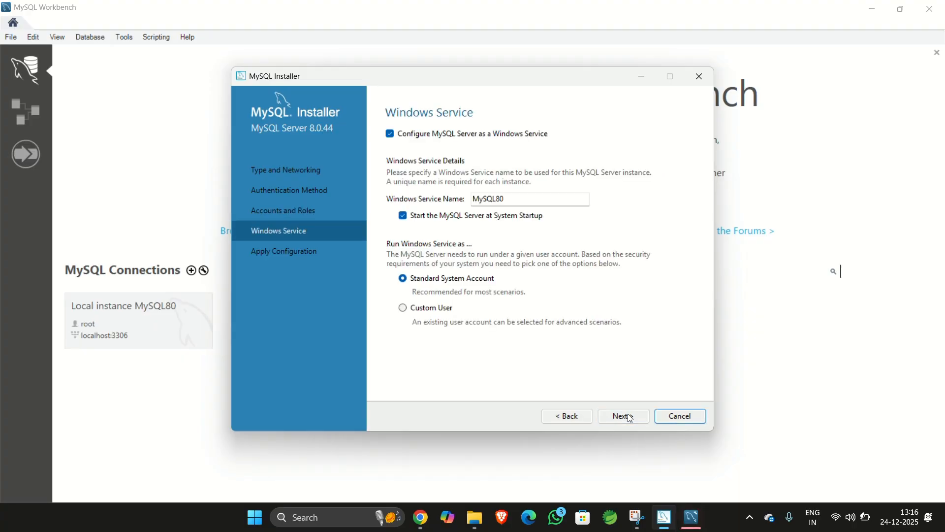
- Keep the default Windows service settings, apply the configuration, finish, and close the installer
left_click(623, 417)
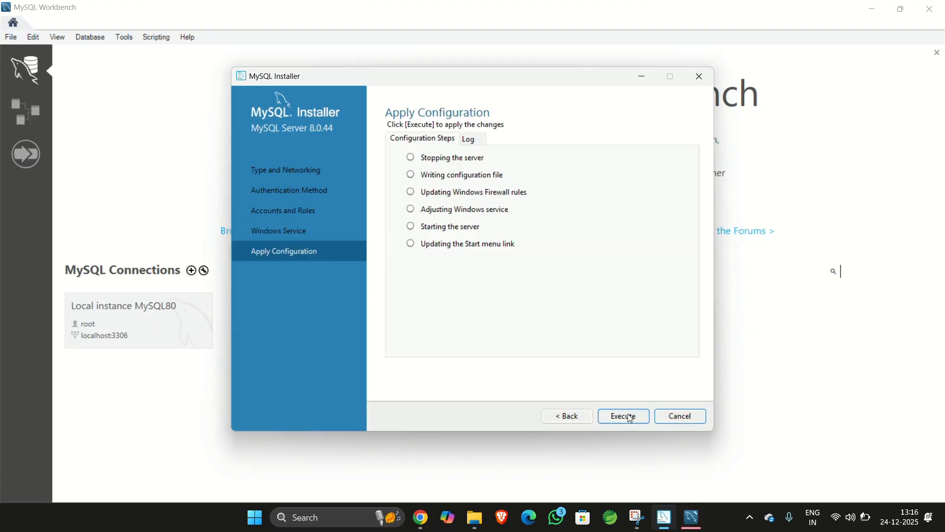
left_click(629, 416)
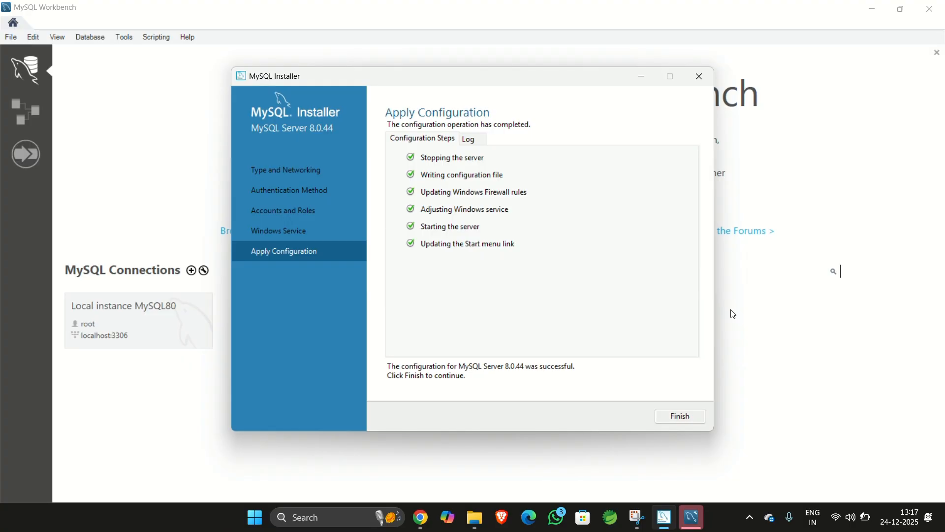
left_click(697, 417)
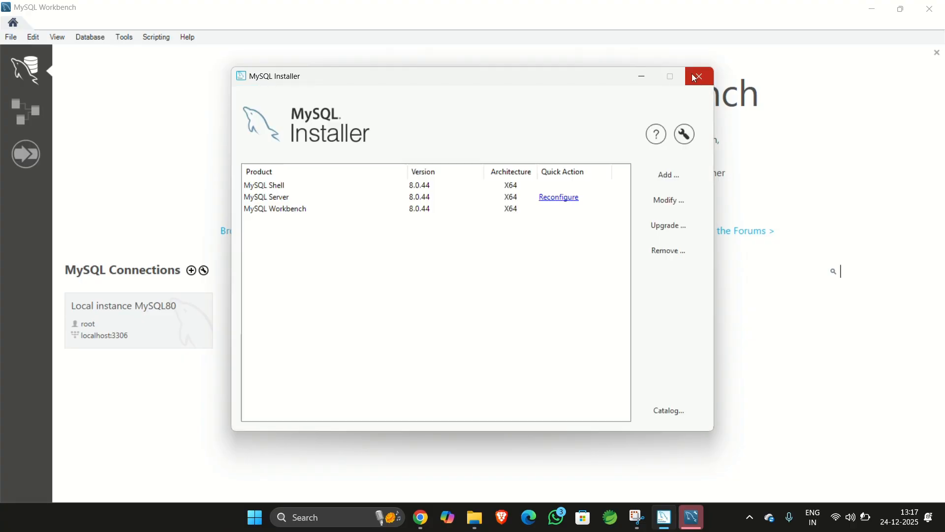
left_click(694, 78)
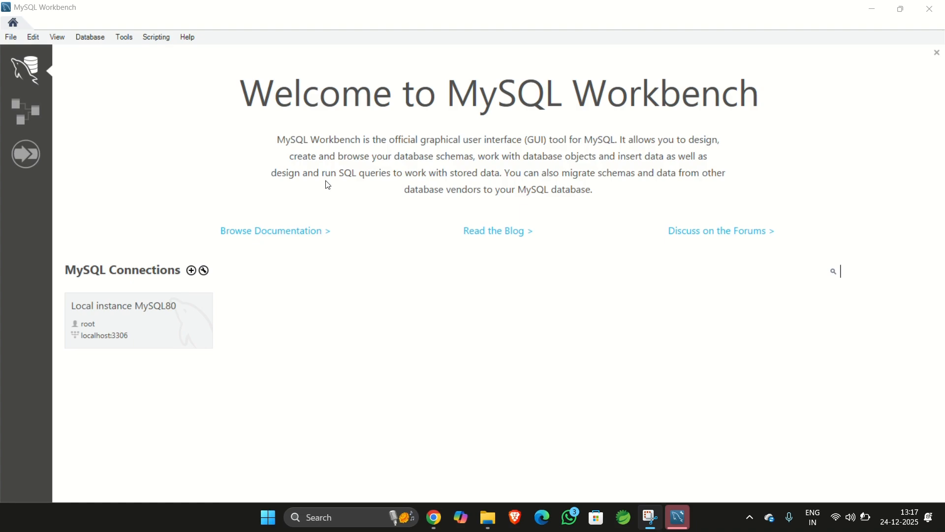
- Set up a new Workbench connection named First with default parameters and test the connection
left_click(192, 271)
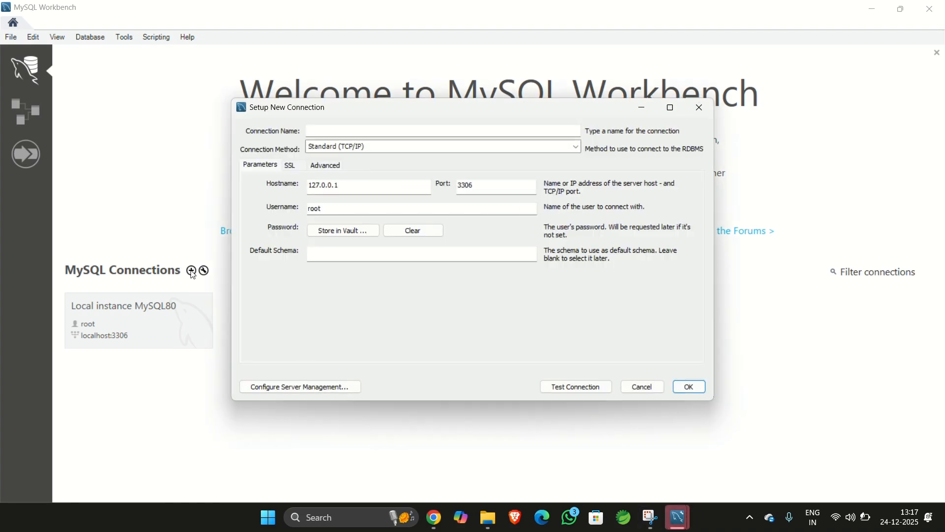
left_click(448, 132)
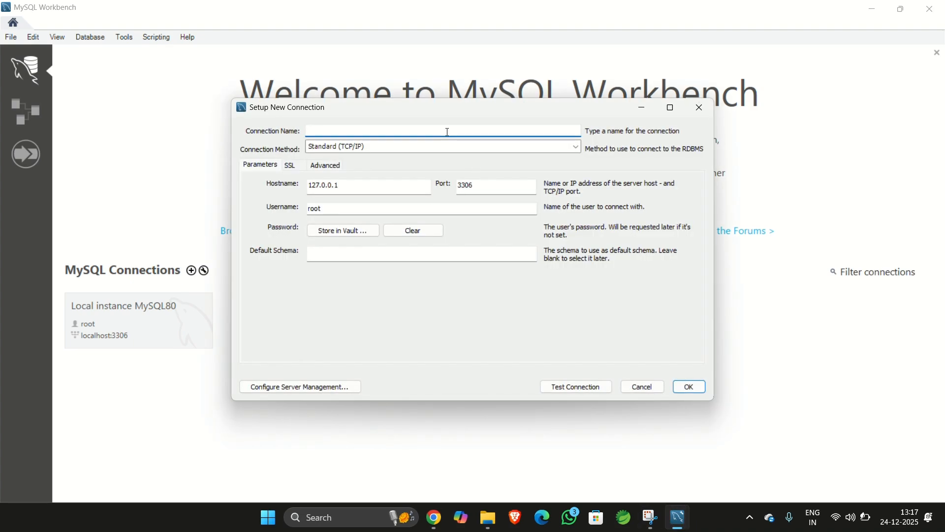
type("First")
left_click(576, 387)
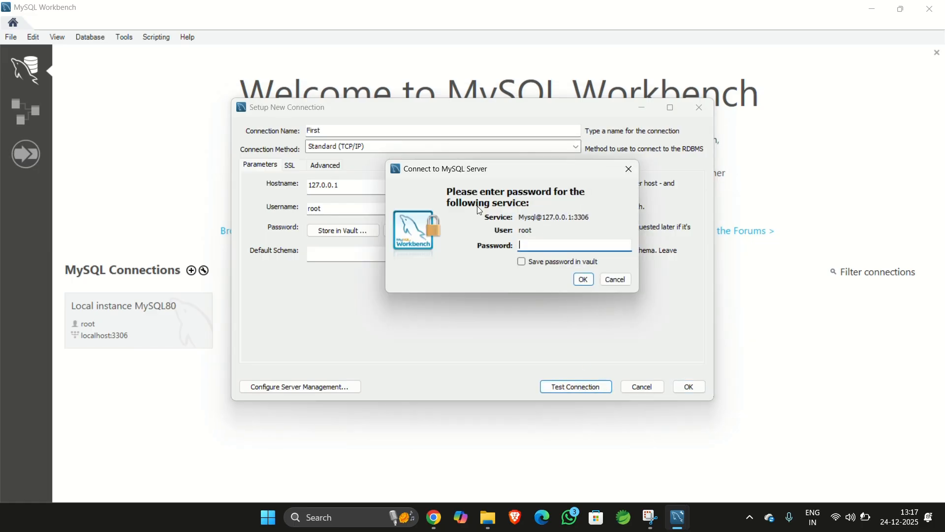
- Enter the root account password for the connection test, acknowledge the result, and save the connection
type("***********")
key("Return")
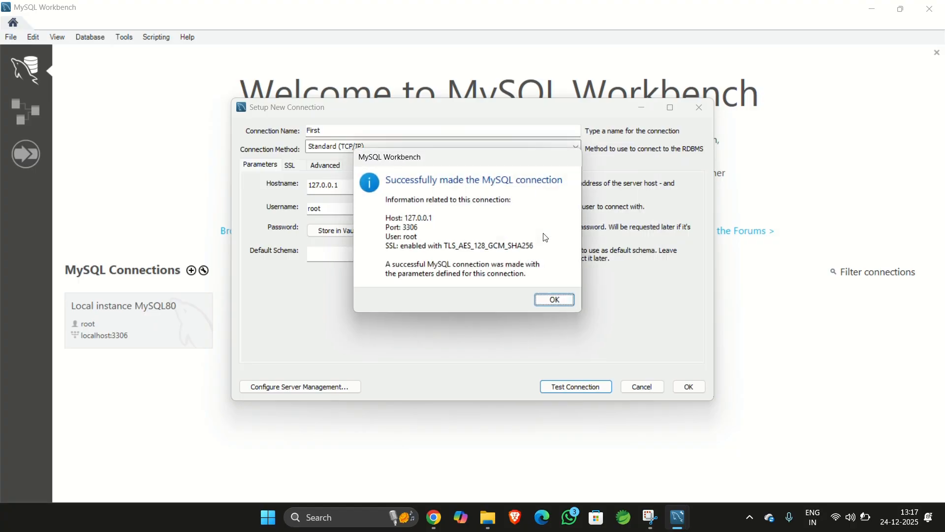
left_click(554, 301)
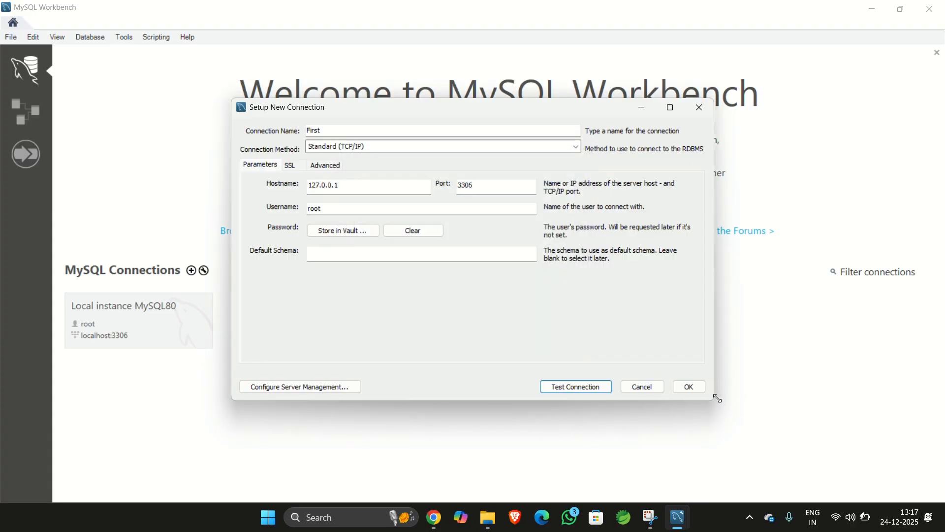
left_click(699, 386)
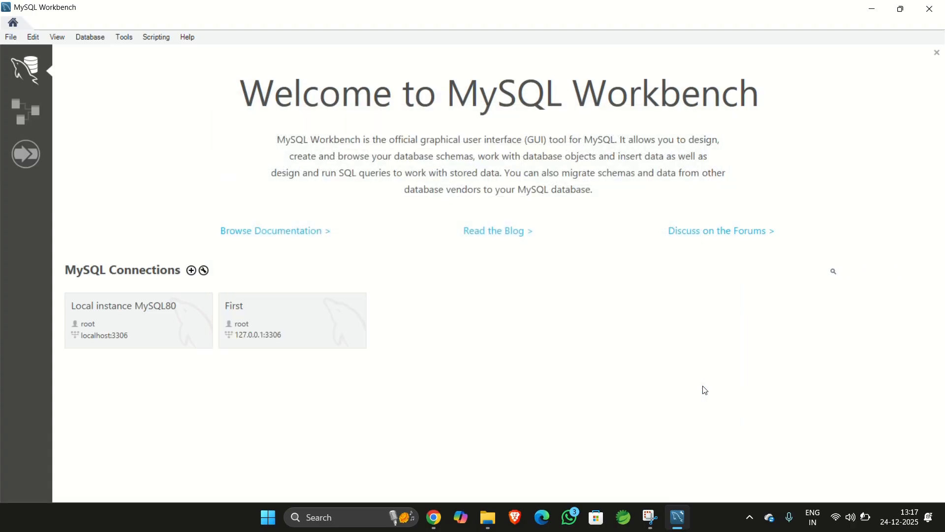
- Open the First connection and hide the SQL Additions sidebar to widen the query editor
left_click(311, 338)
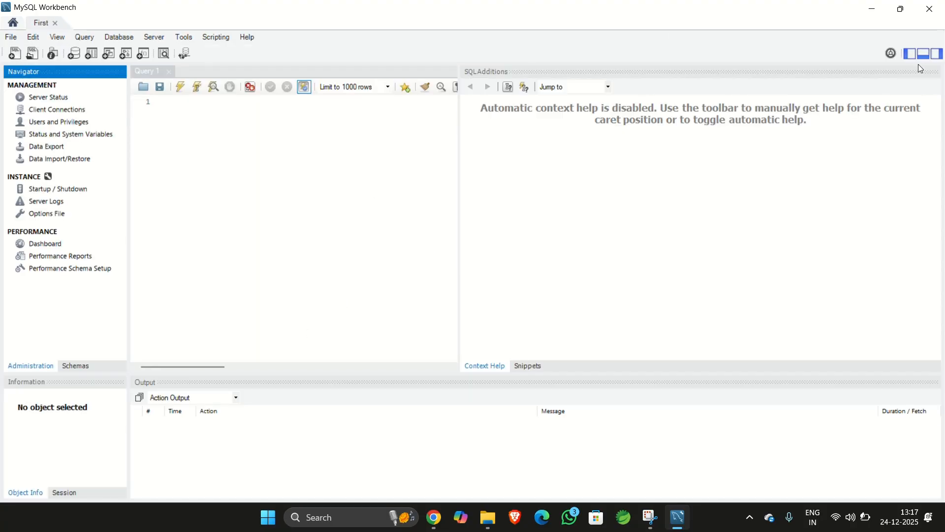
left_click(941, 54)
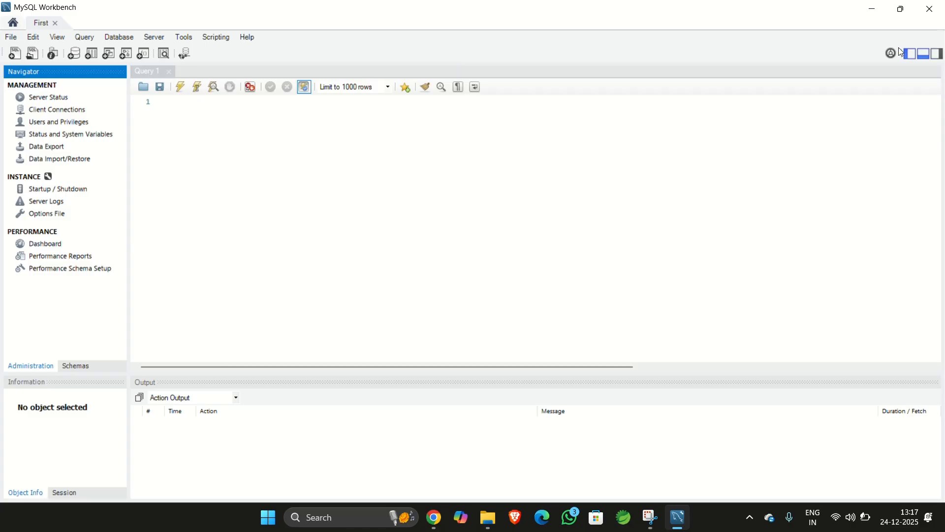
left_click(468, 210)
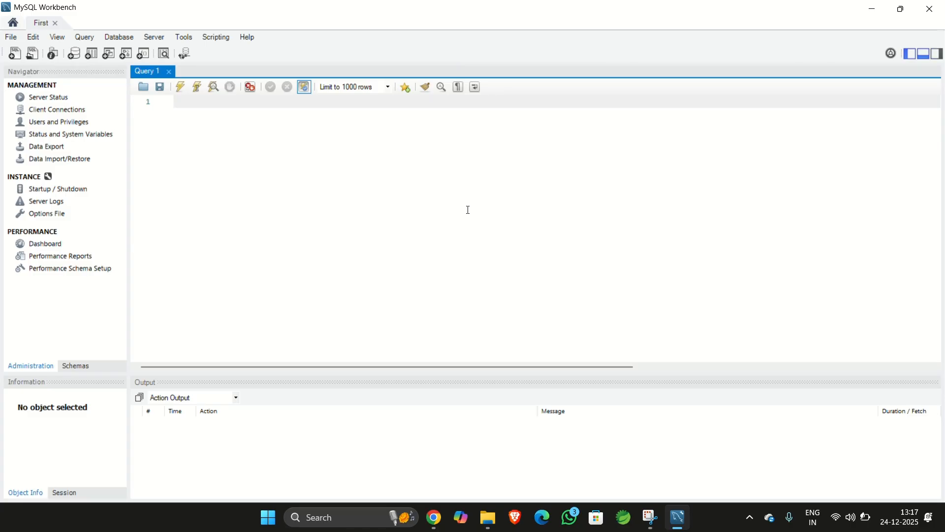
- Write the statement CREATE DATABASE TechbySambhav; in the query editor and execute it
type("CREATE DATABASE Techby")
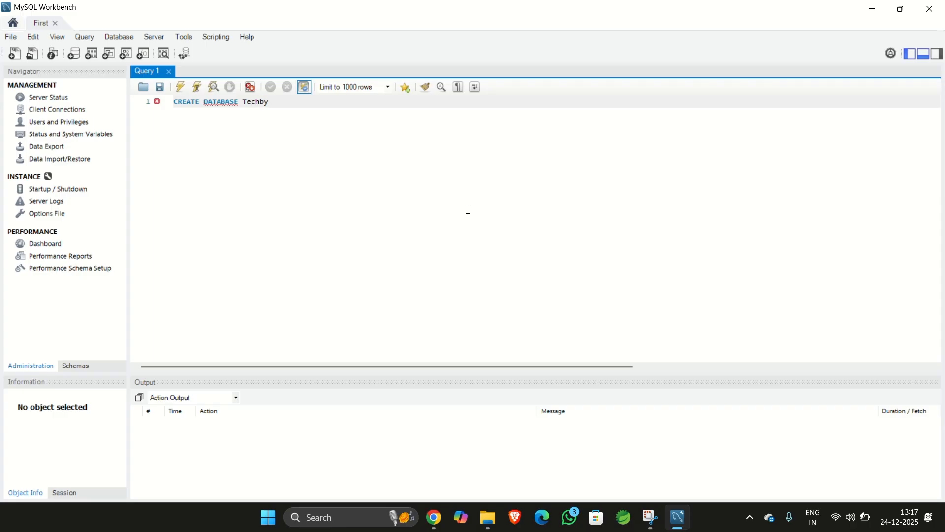
type("Sambhav;")
left_click(197, 87)
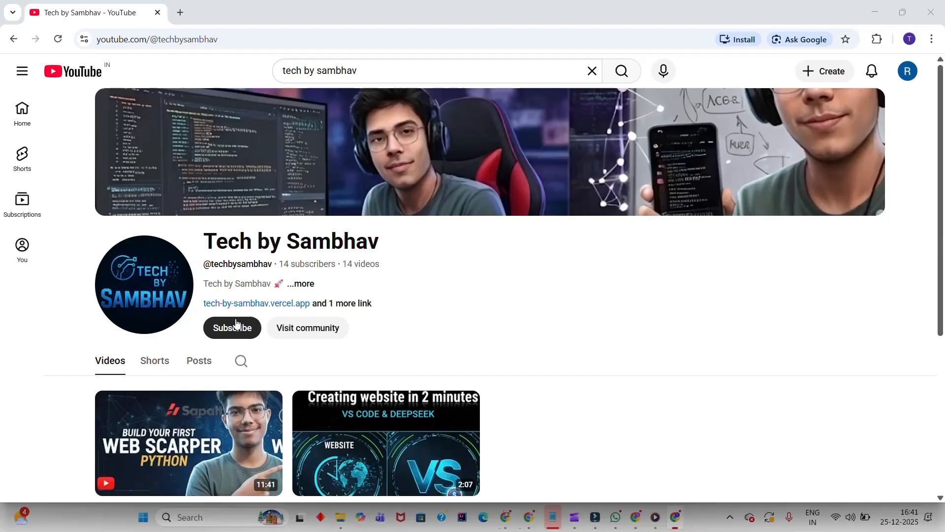
- Switch to YouTube and subscribe to the Tech by Sambhav channel with All notifications
left_click(233, 328)
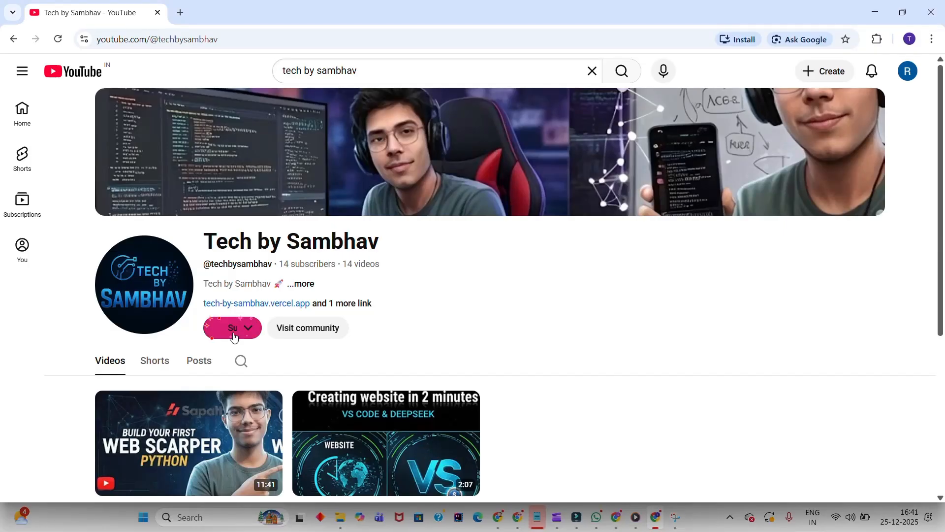
left_click(288, 330)
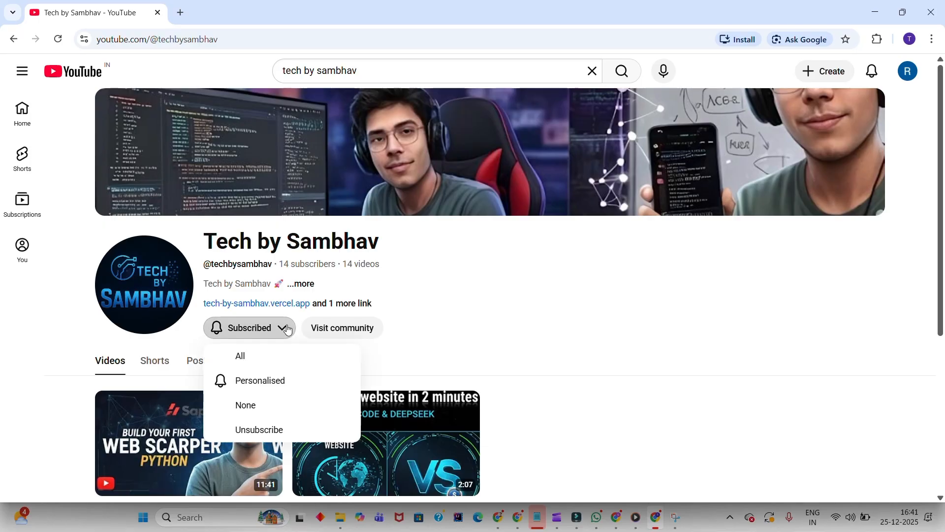
left_click(267, 363)
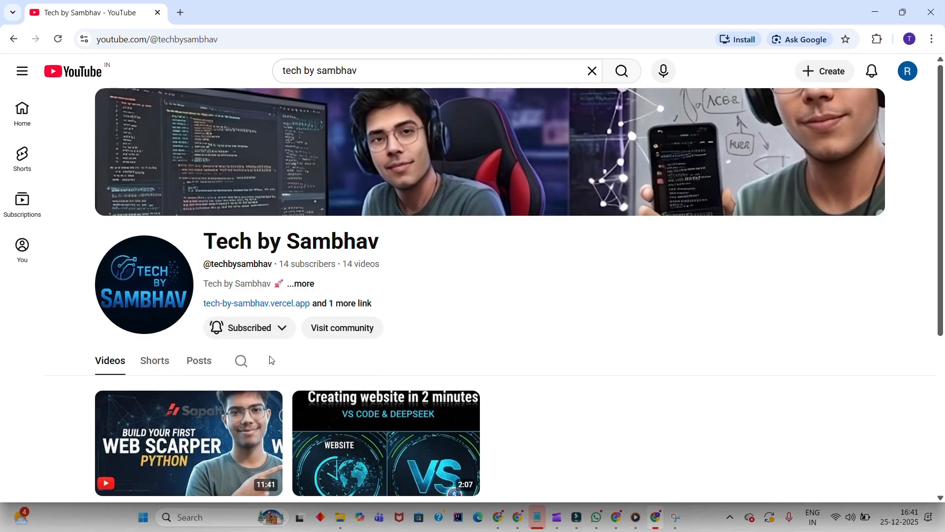